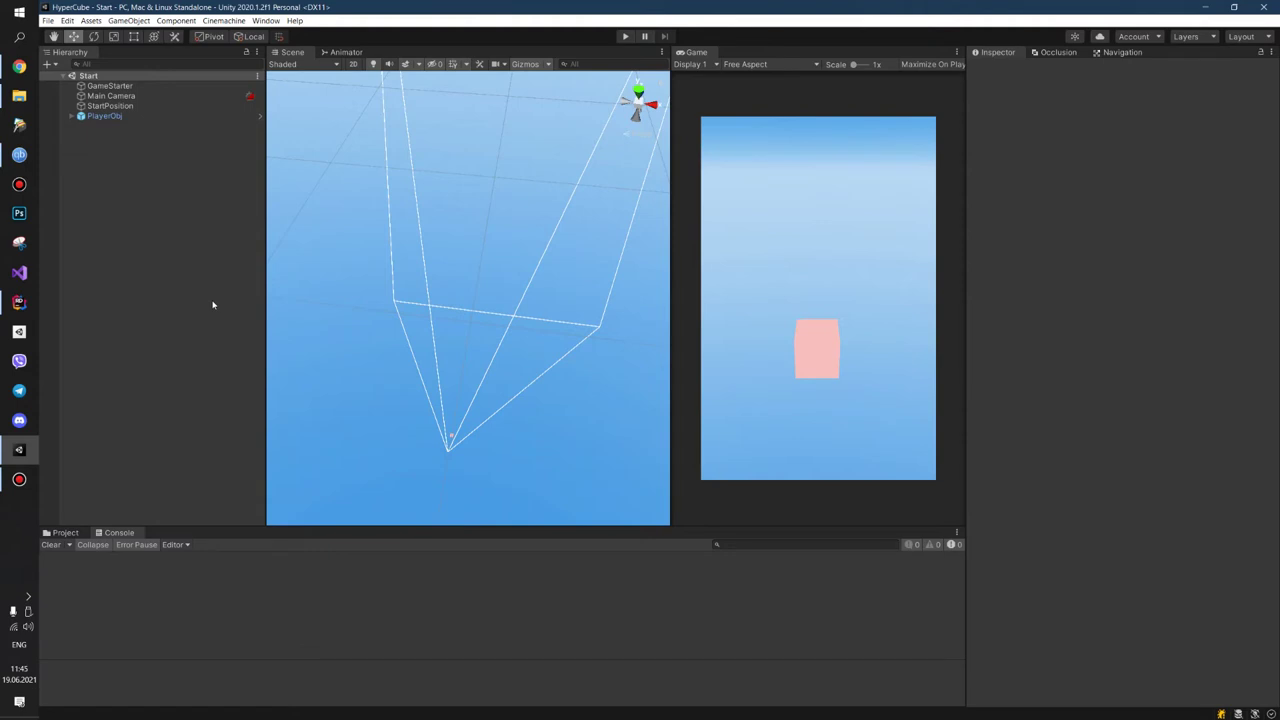
Copy Update's GetMouseButton(0) if-block and paste it at the top of FixedUpdate
key(alt+Tab)
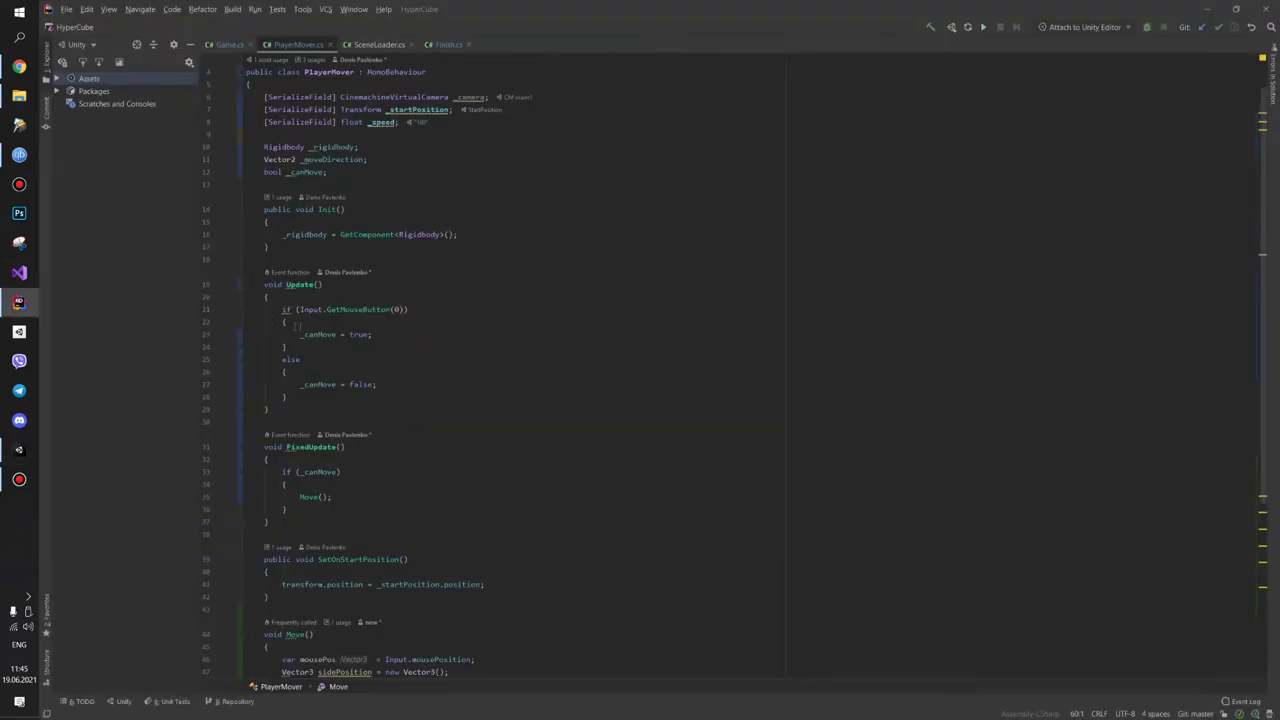
click(385, 470)
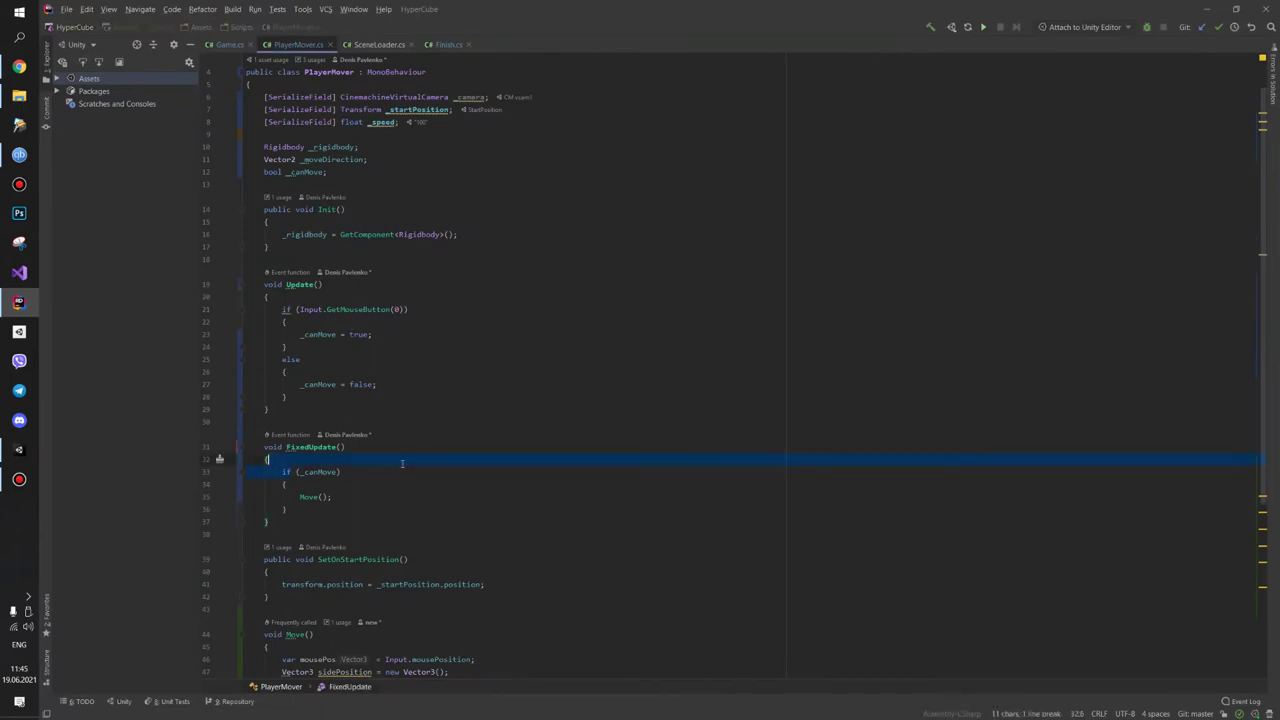
drag(279, 309, 287, 397)
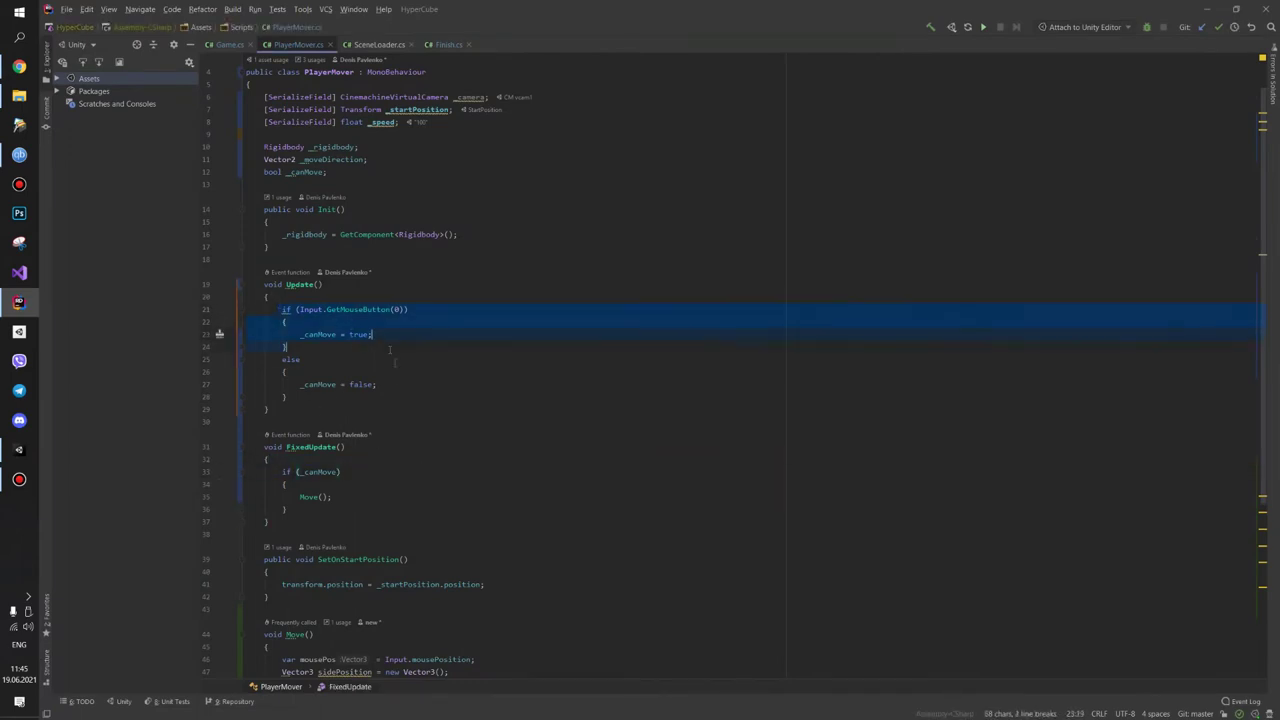
click(343, 309)
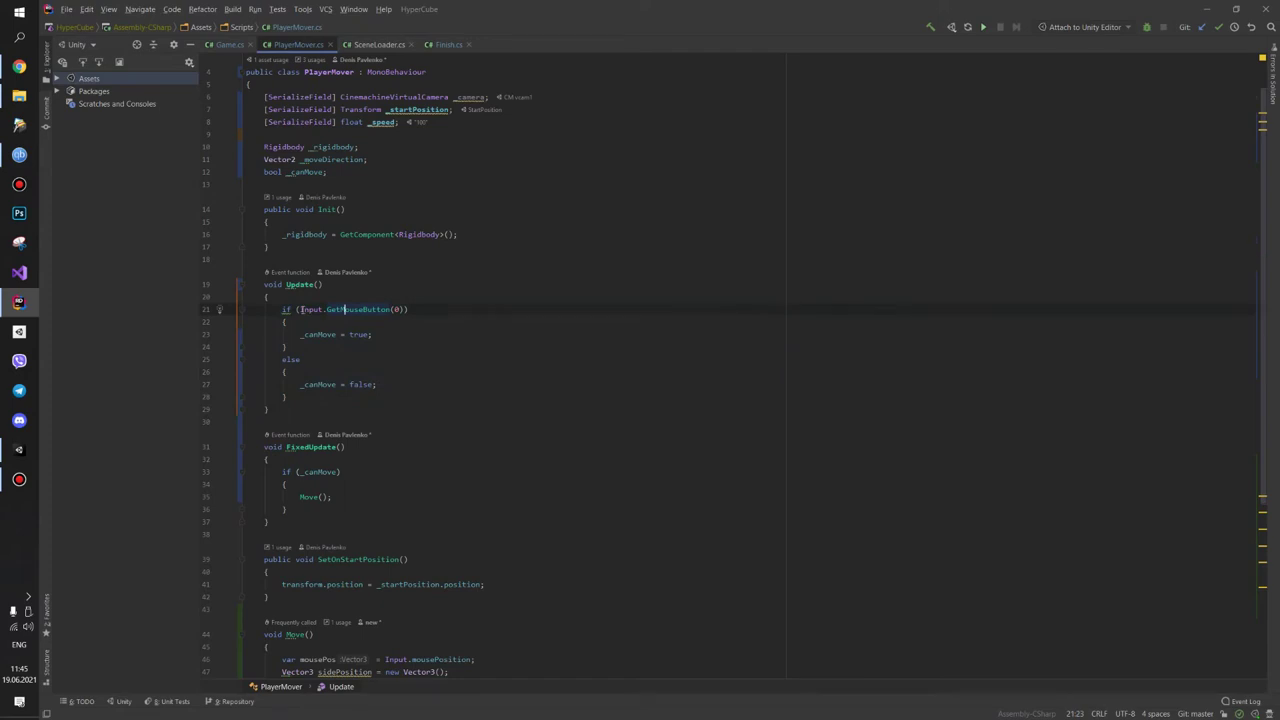
click(425, 330)
drag(282, 309, 342, 347)
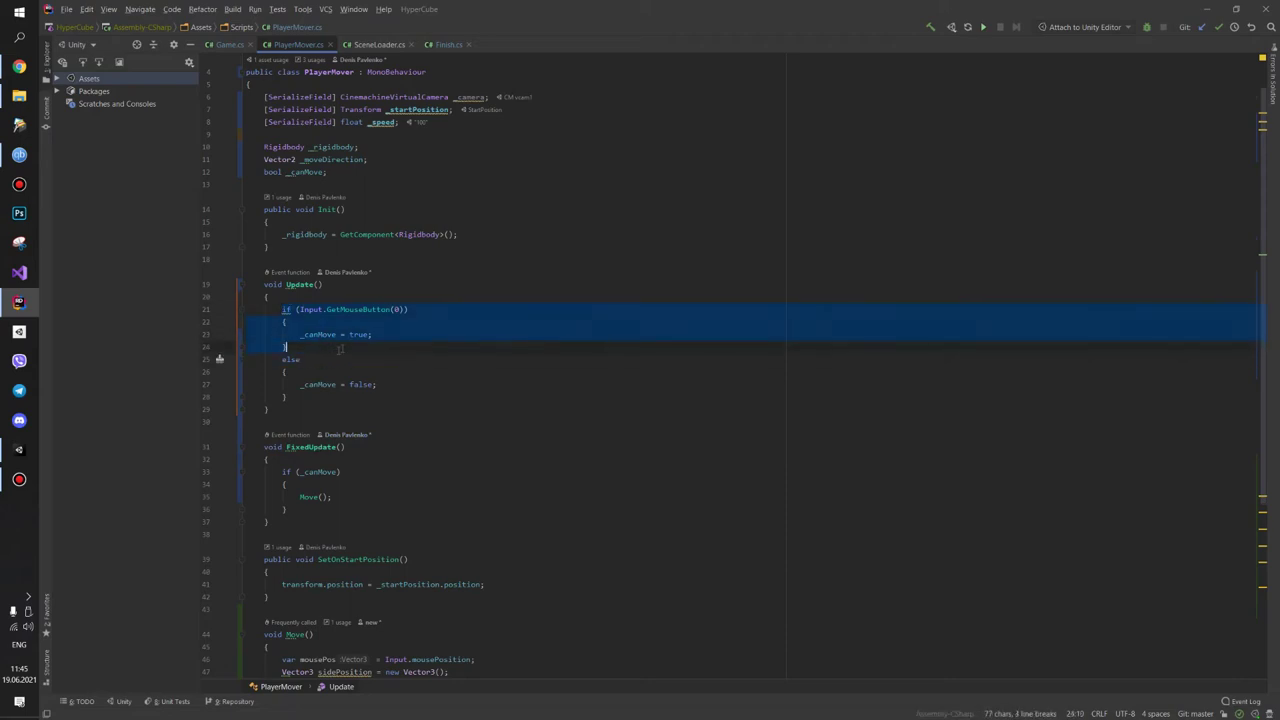
key(ctrl+c)
click(292, 459)
key(Return)
key(Return)
key(ctrl+v)
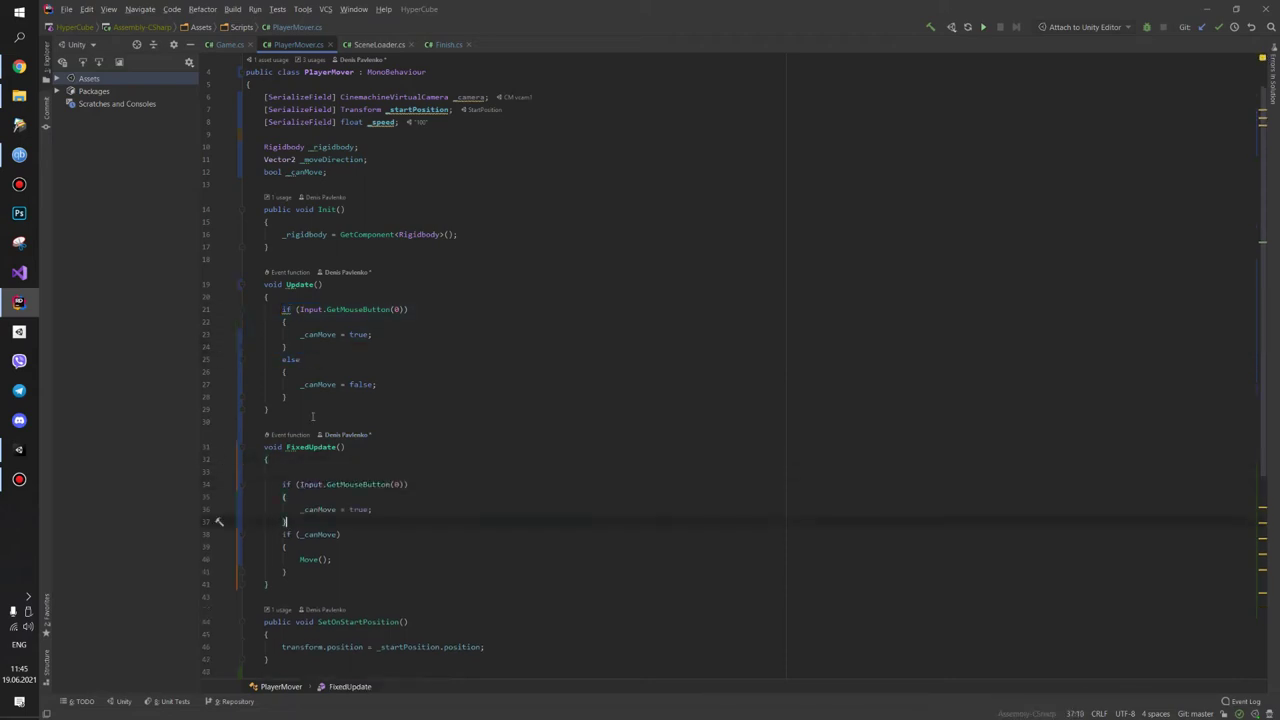
In the pasted block, replace _canMove = true with the _rigidbody.MovePosition call from Move
key(Return)
scroll(320, 430, down, 3)
scroll(335, 456, down, 5)
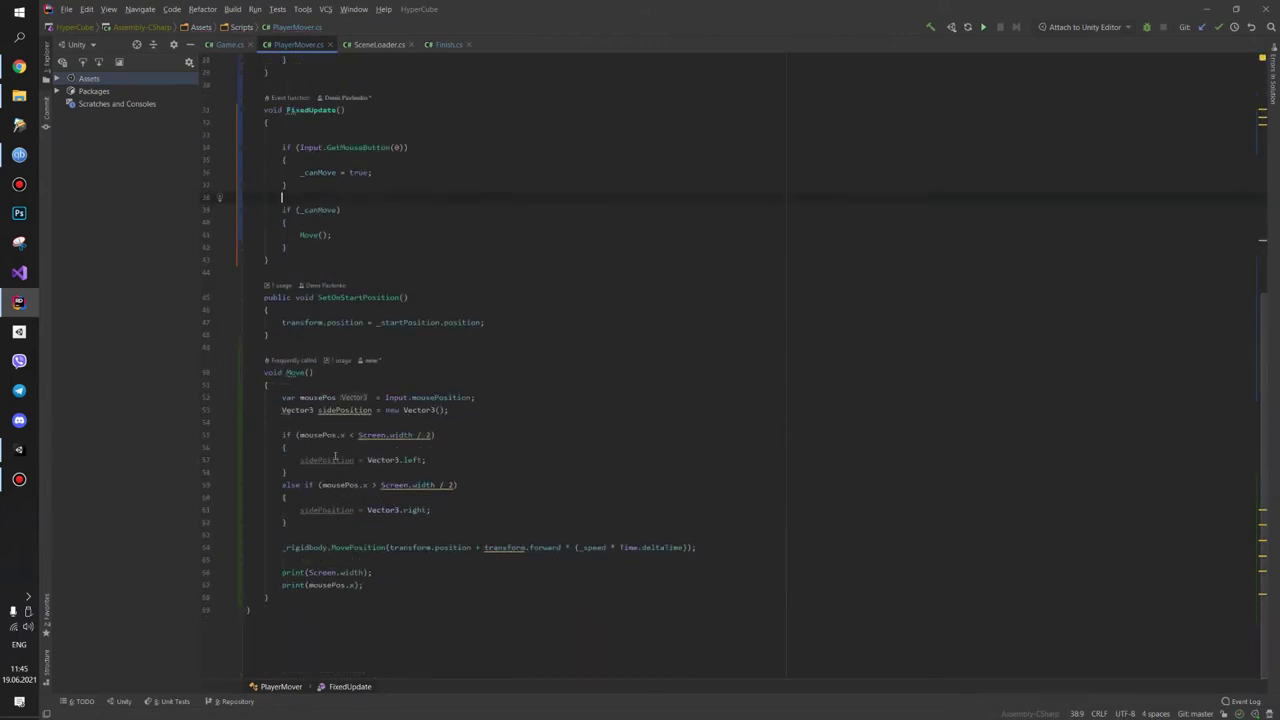
drag(283, 547, 712, 545)
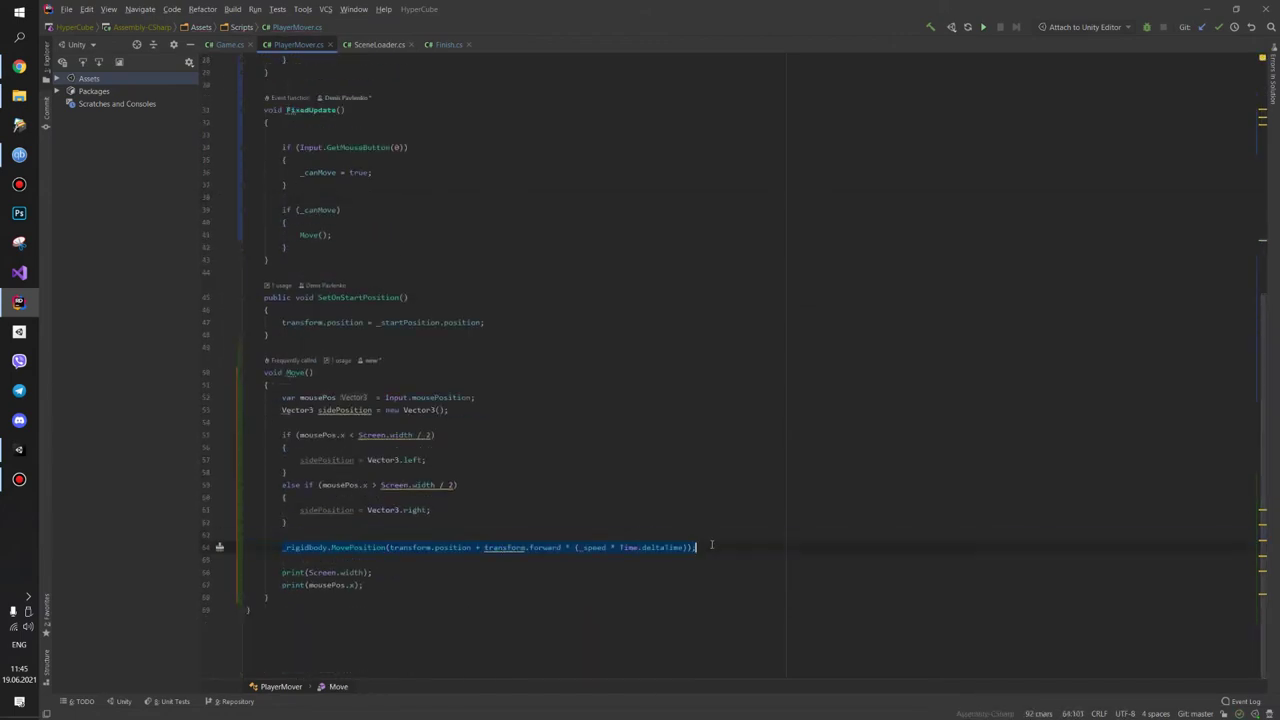
scroll(600, 530, up, 3)
scroll(500, 517, up, 7)
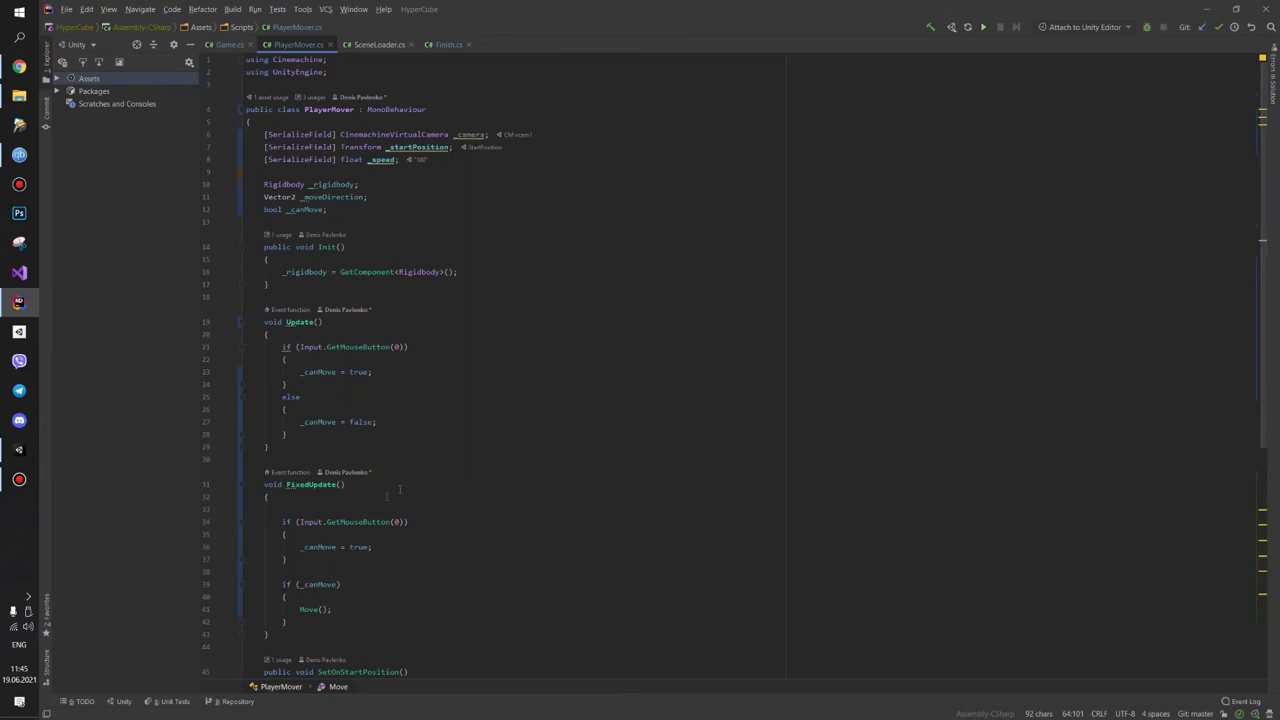
drag(299, 547, 372, 547)
key(ctrl+v)
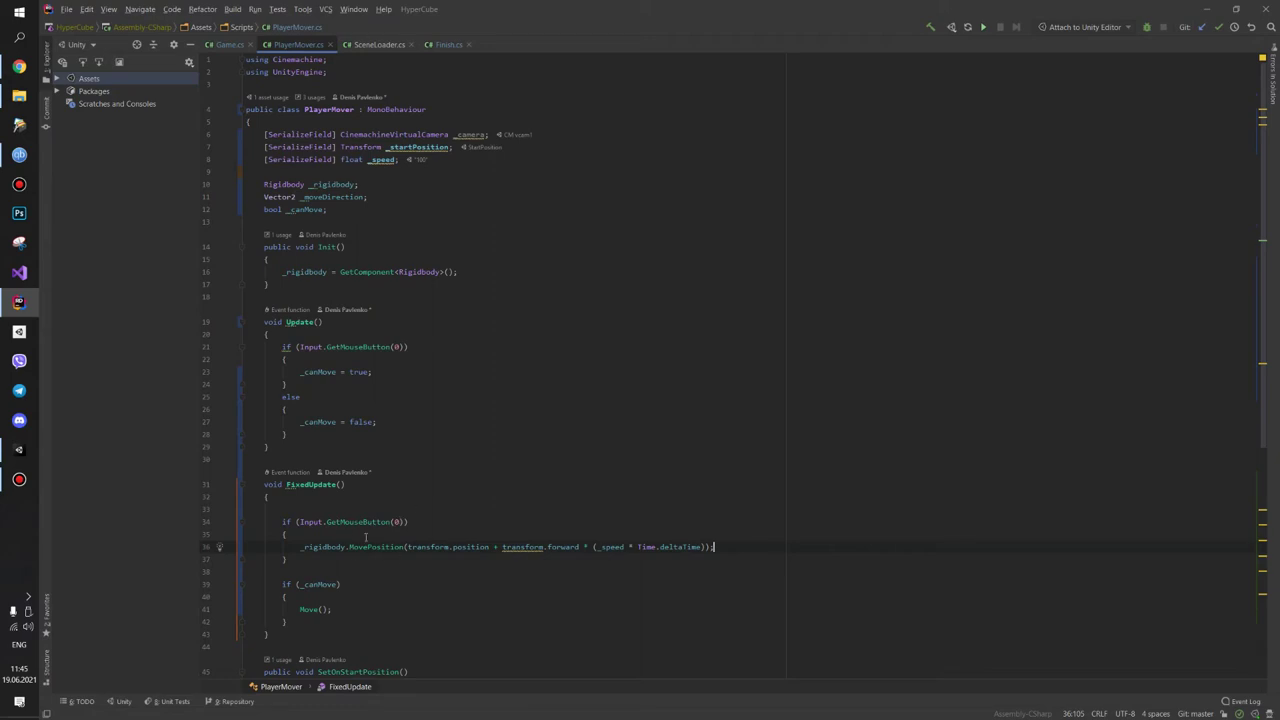
Move the modified MovePosition if-block out of FixedUpdate into Update after its if/else
drag(282, 521, 301, 553)
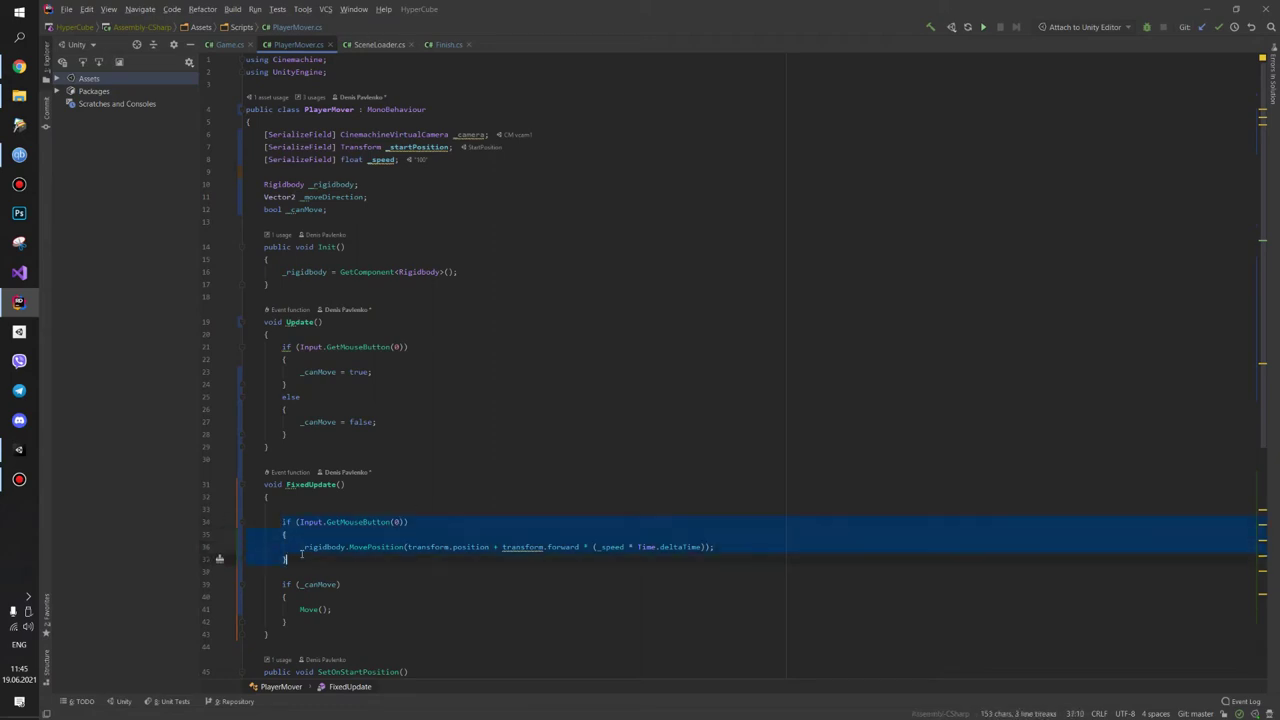
key(BackSpace)
click(356, 432)
key(Return)
key(Return)
key(ctrl+v)
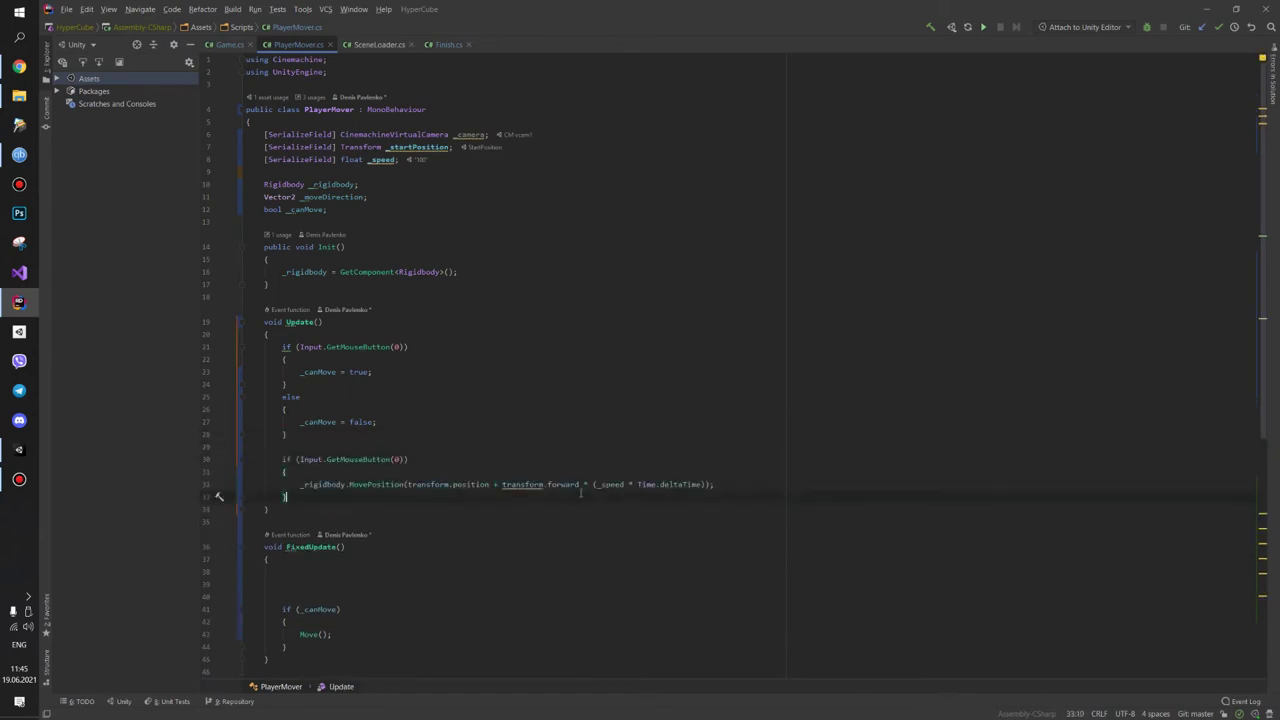
Delete the added MovePosition block from Update and remove the leftover blank lines
drag(302, 484, 403, 484)
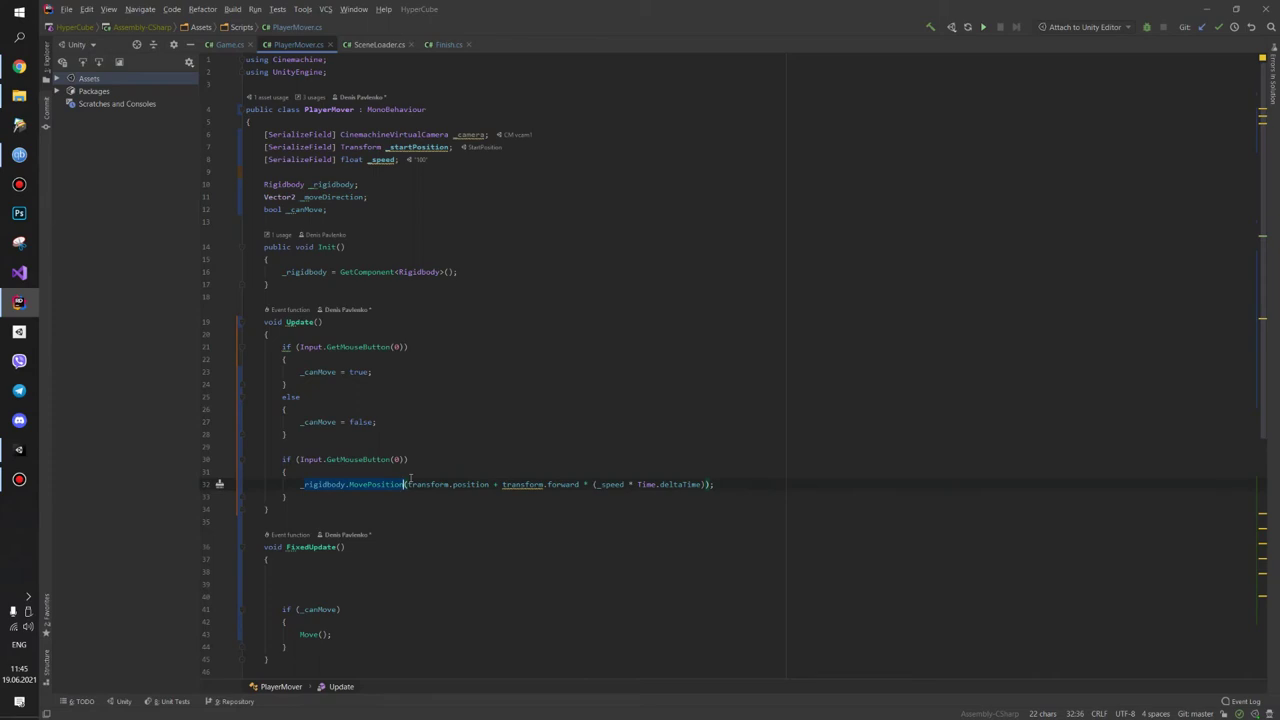
click(430, 498)
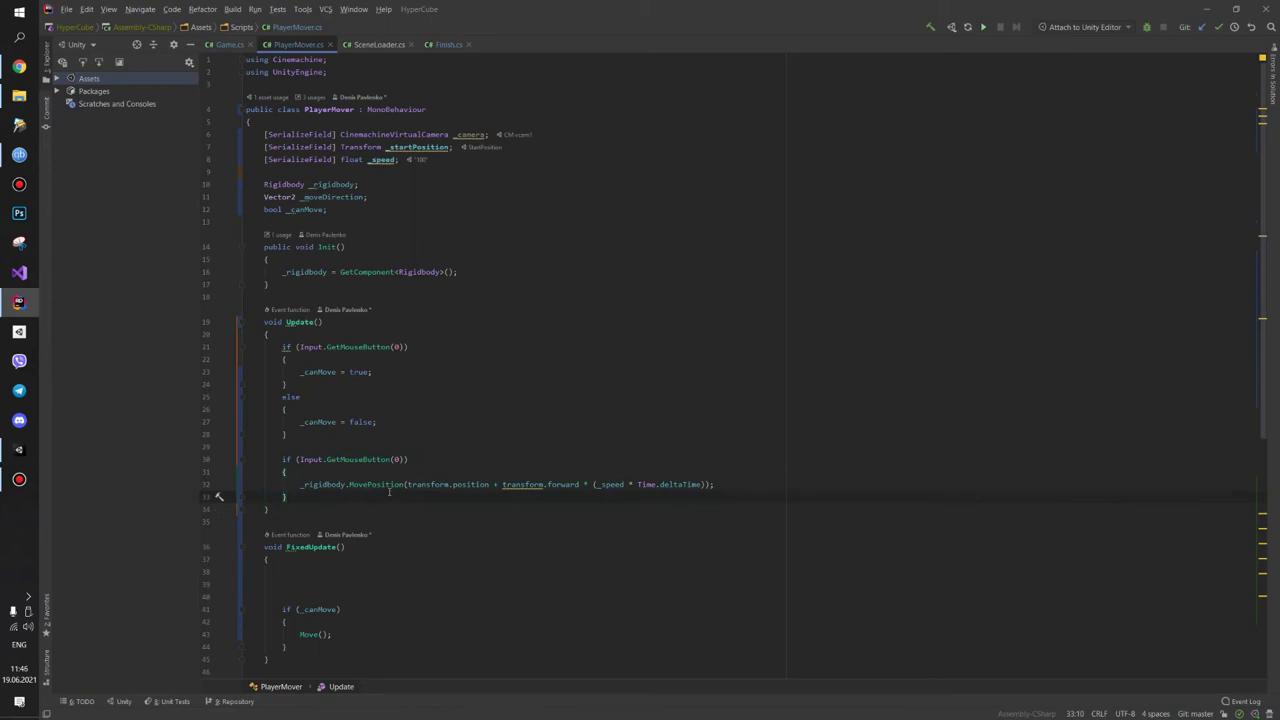
shift+click(282, 458)
key(BackSpace)
key(BackSpace)
click(292, 521)
key(BackSpace)
key(BackSpace)
key(BackSpace)
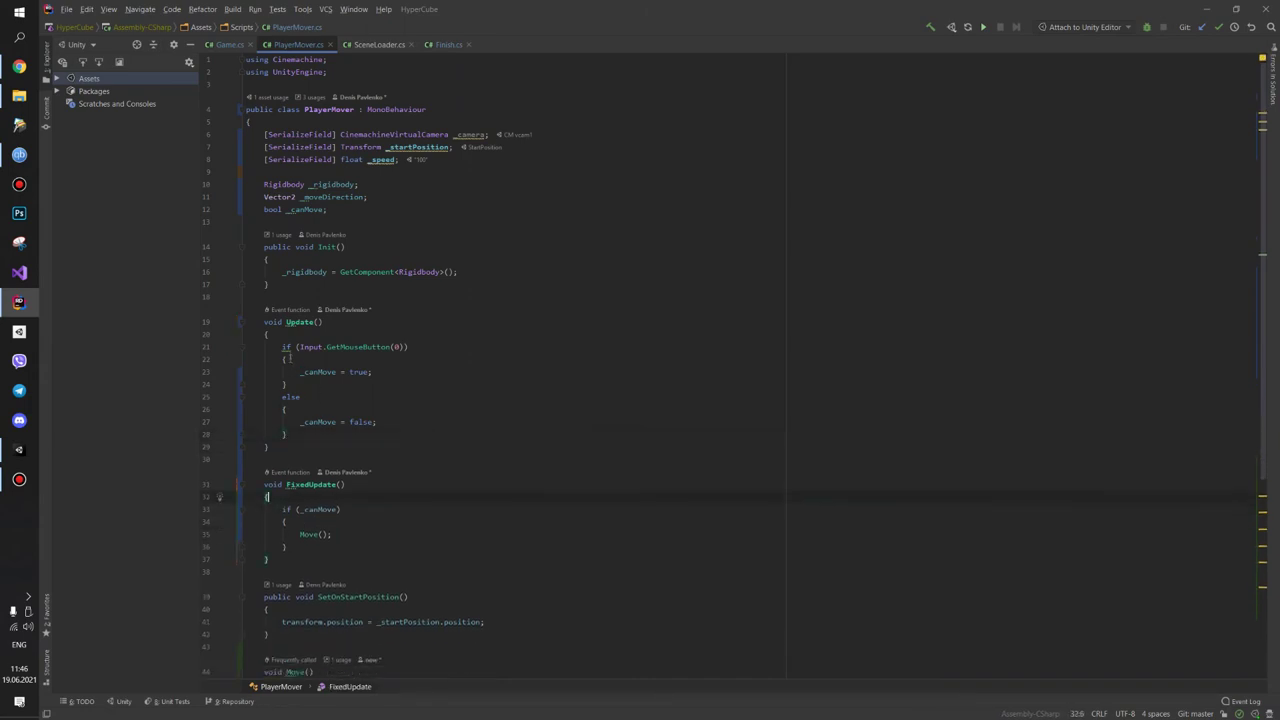
drag(282, 346, 286, 434)
mouse_move(282, 509)
mouse_down()
mouse_move(282, 521)
mouse_move(389, 547)
mouse_up()
click(389, 547)
drag(298, 371, 286, 384)
click(286, 384)
drag(264, 209, 339, 211)
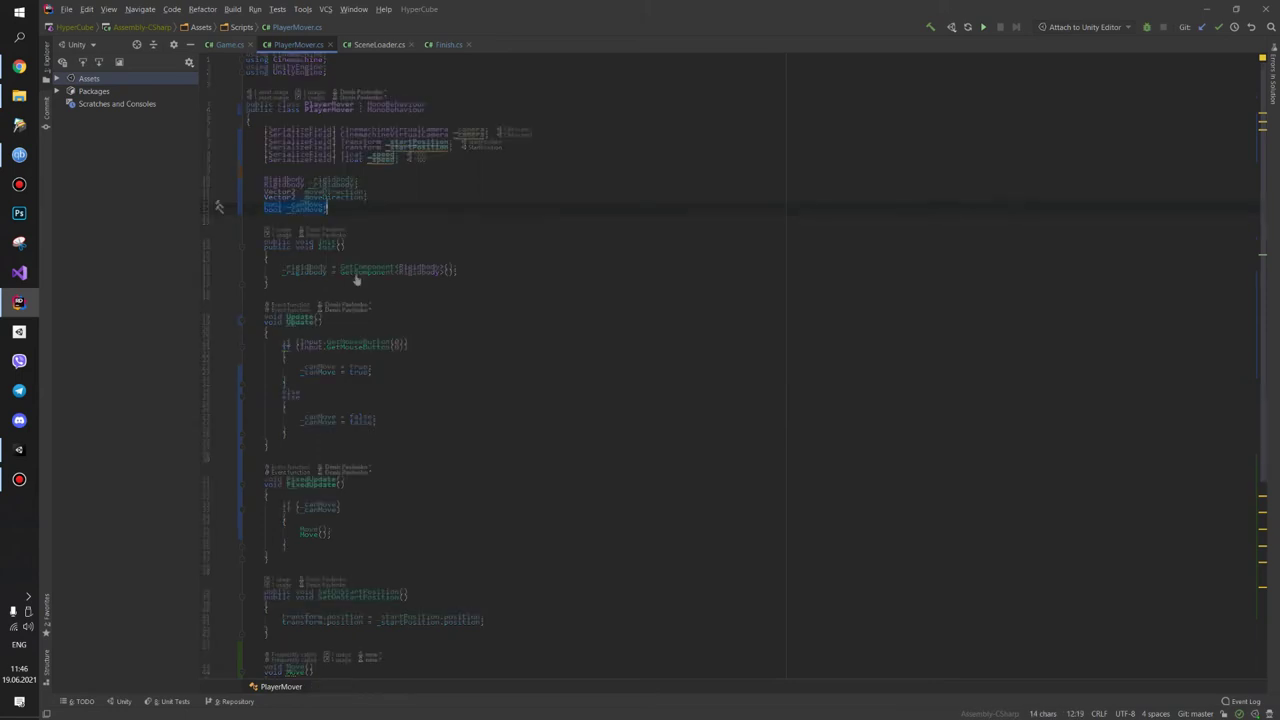
scroll(357, 280, down, 1)
click(301, 304)
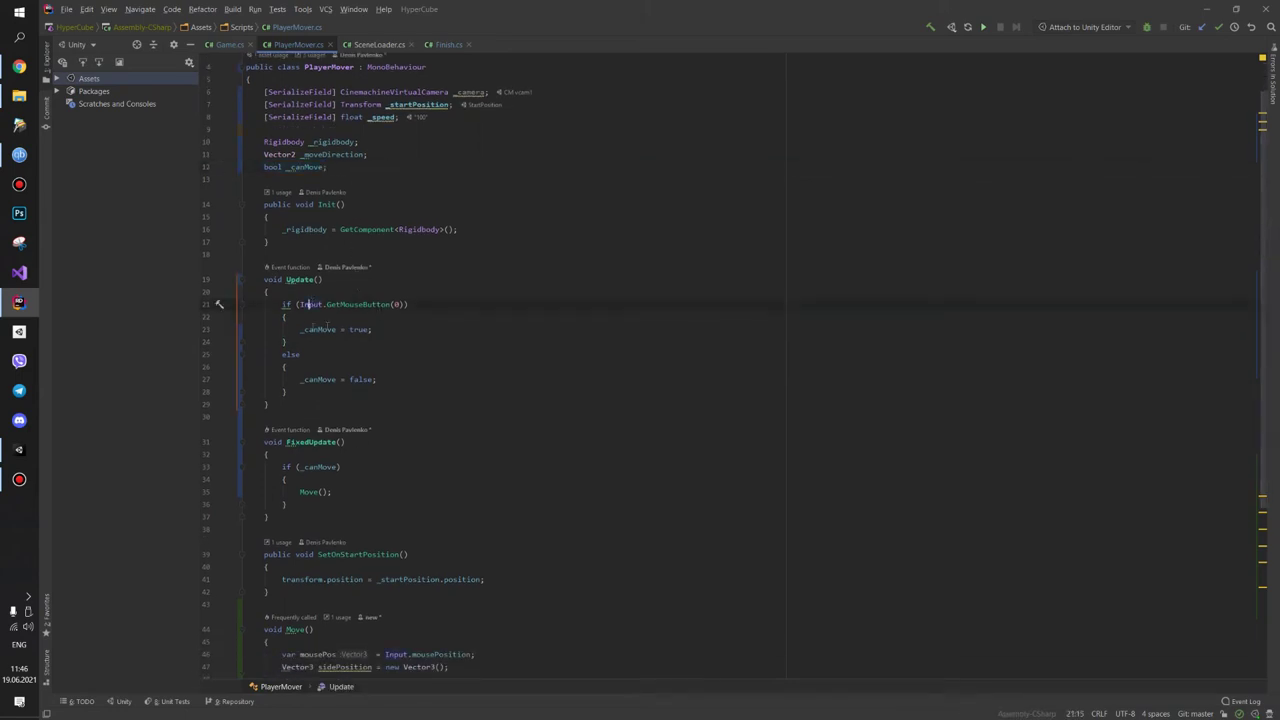
drag(300, 329, 390, 329)
click(435, 383)
scroll(333, 378, down, 3)
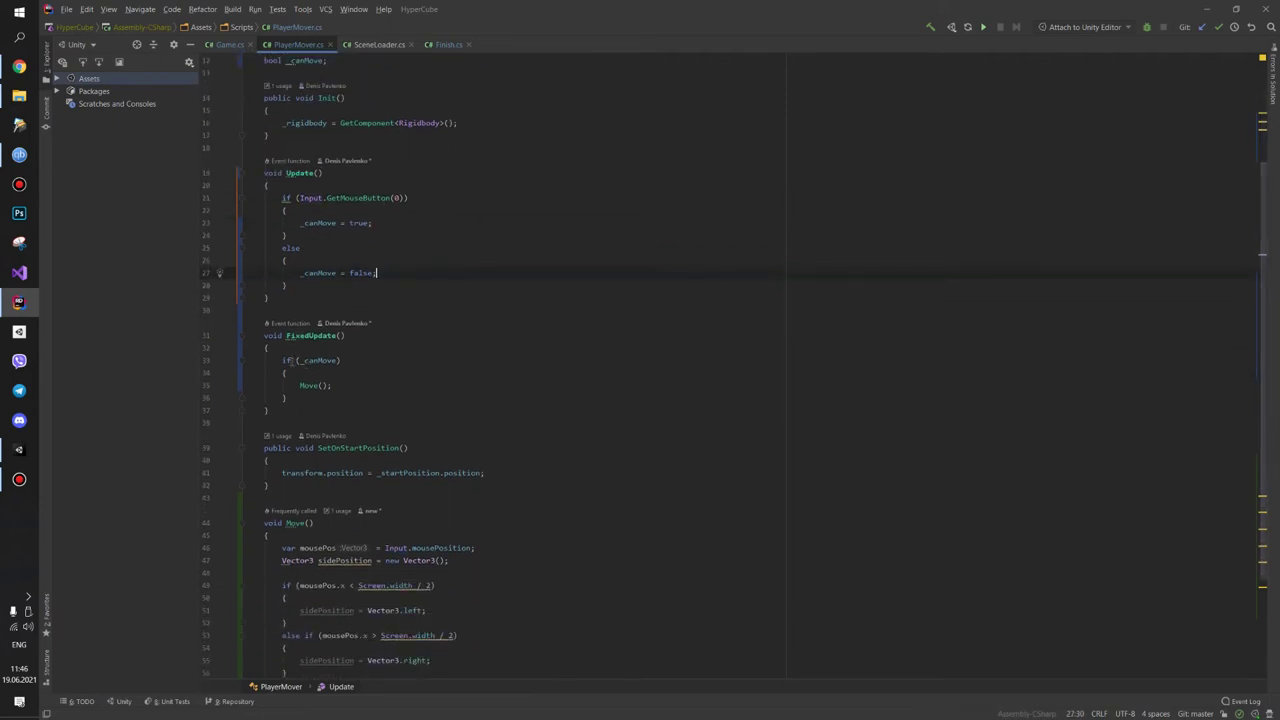
drag(283, 360, 341, 361)
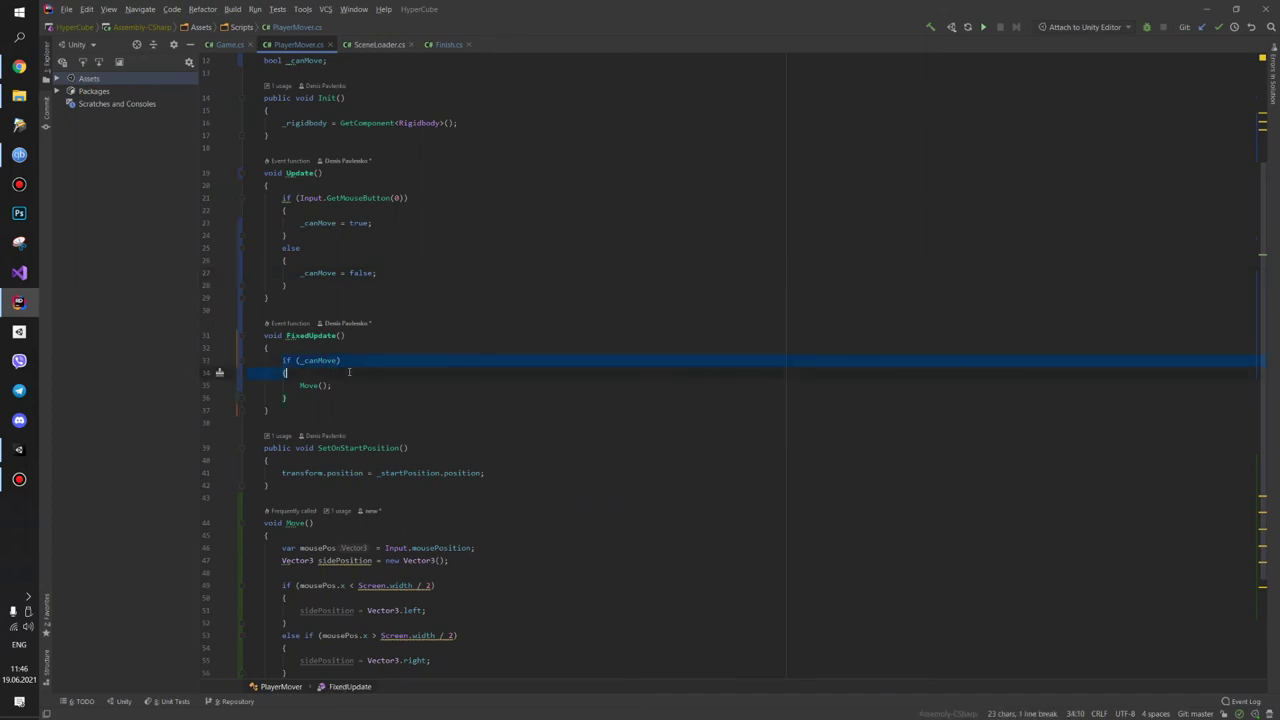
scroll(341, 361, down, 2)
drag(299, 306, 331, 306)
scroll(385, 333, down, 2)
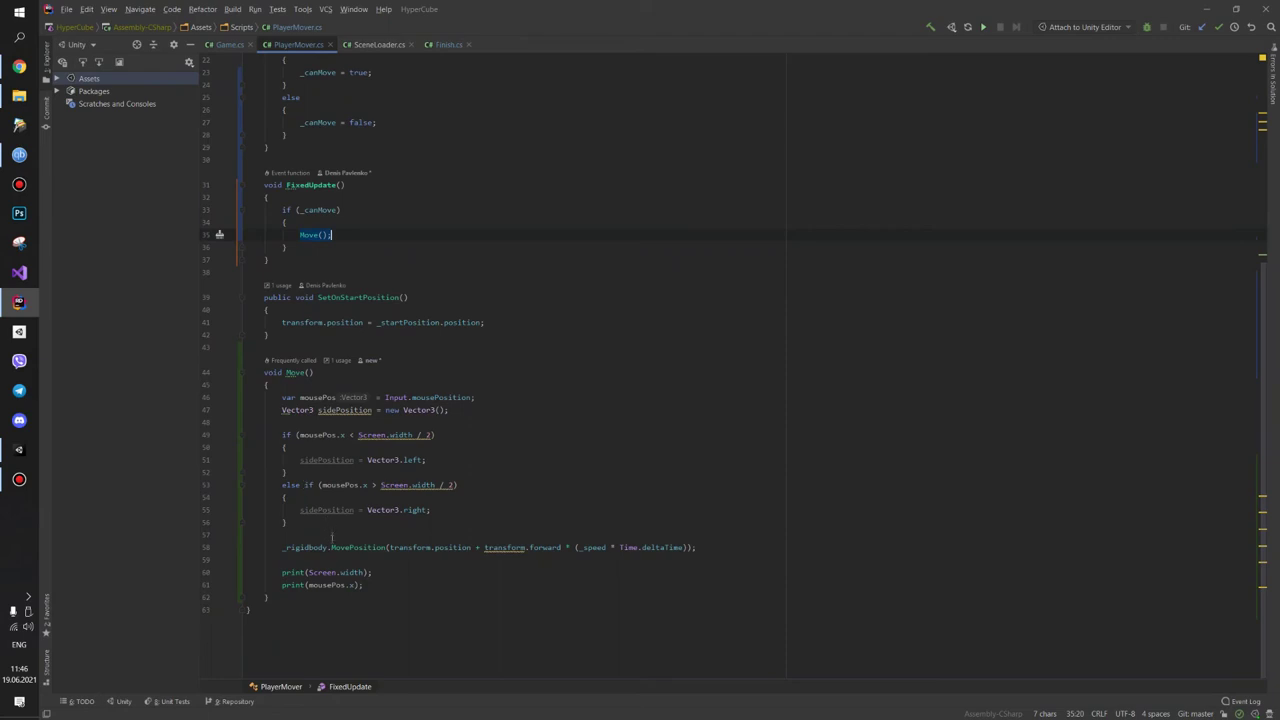
drag(279, 549, 702, 552)
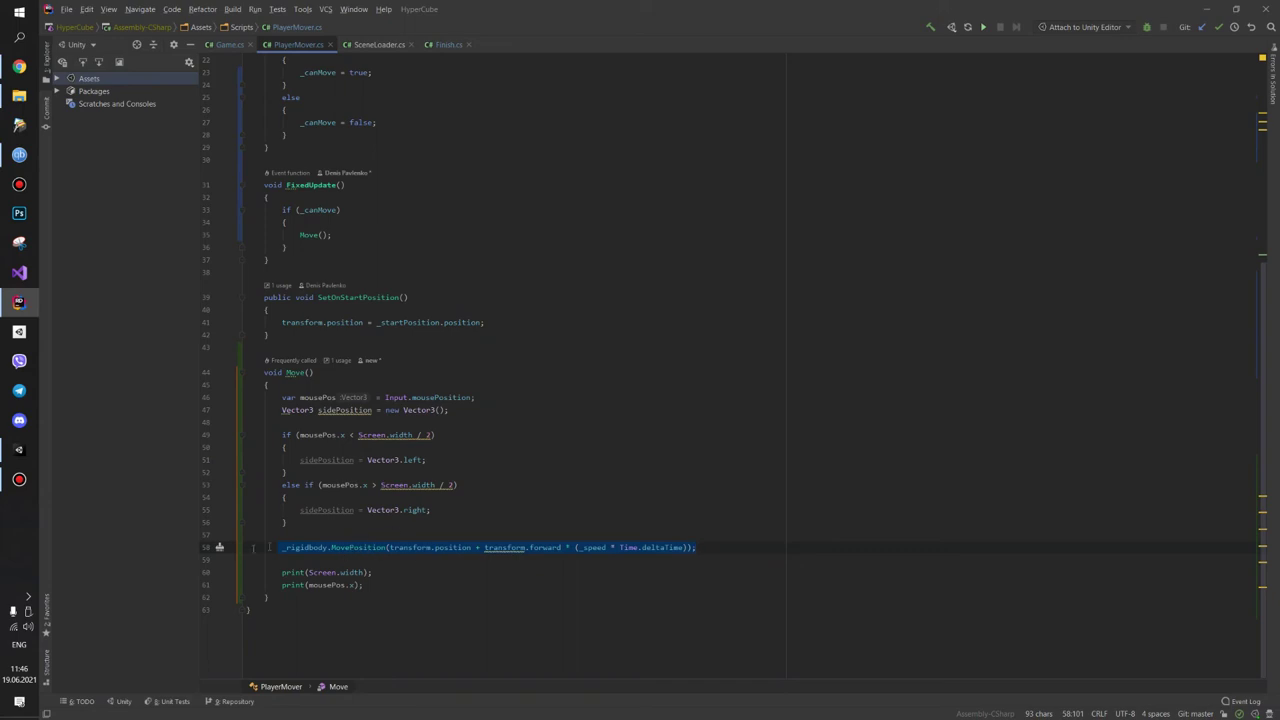
click(533, 548)
scroll(575, 552, up, 2)
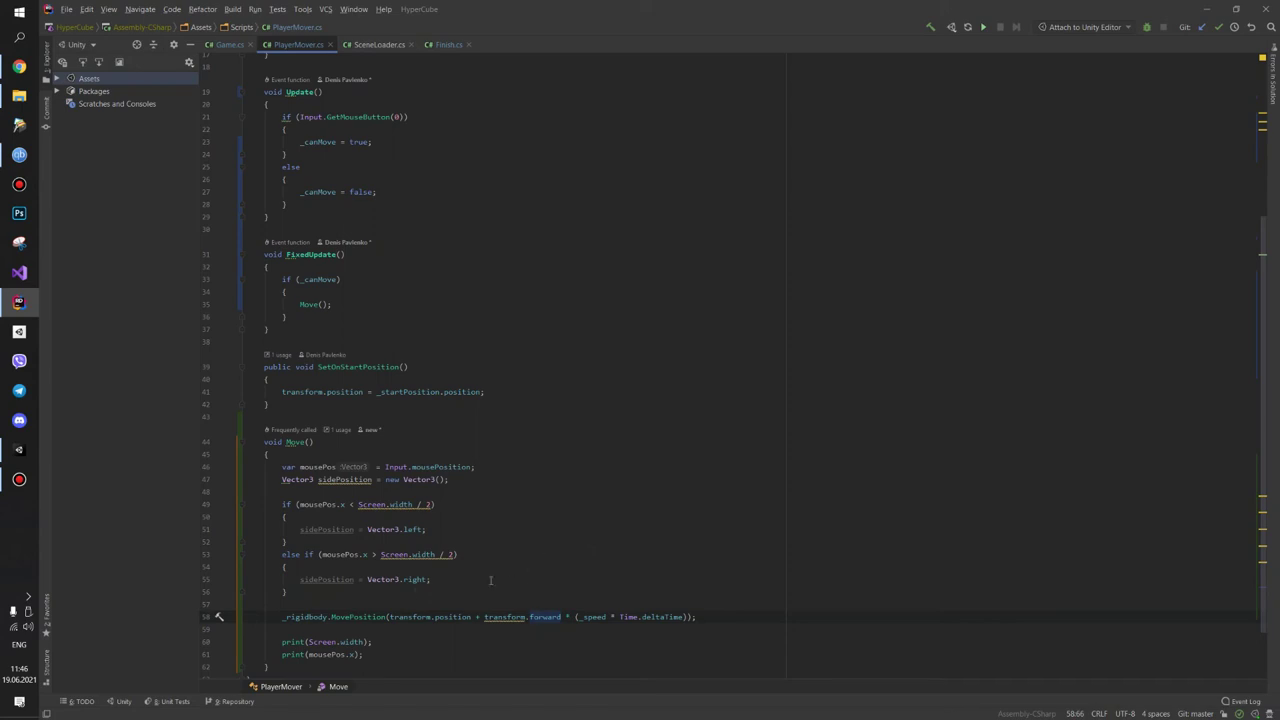
drag(263, 254, 268, 329)
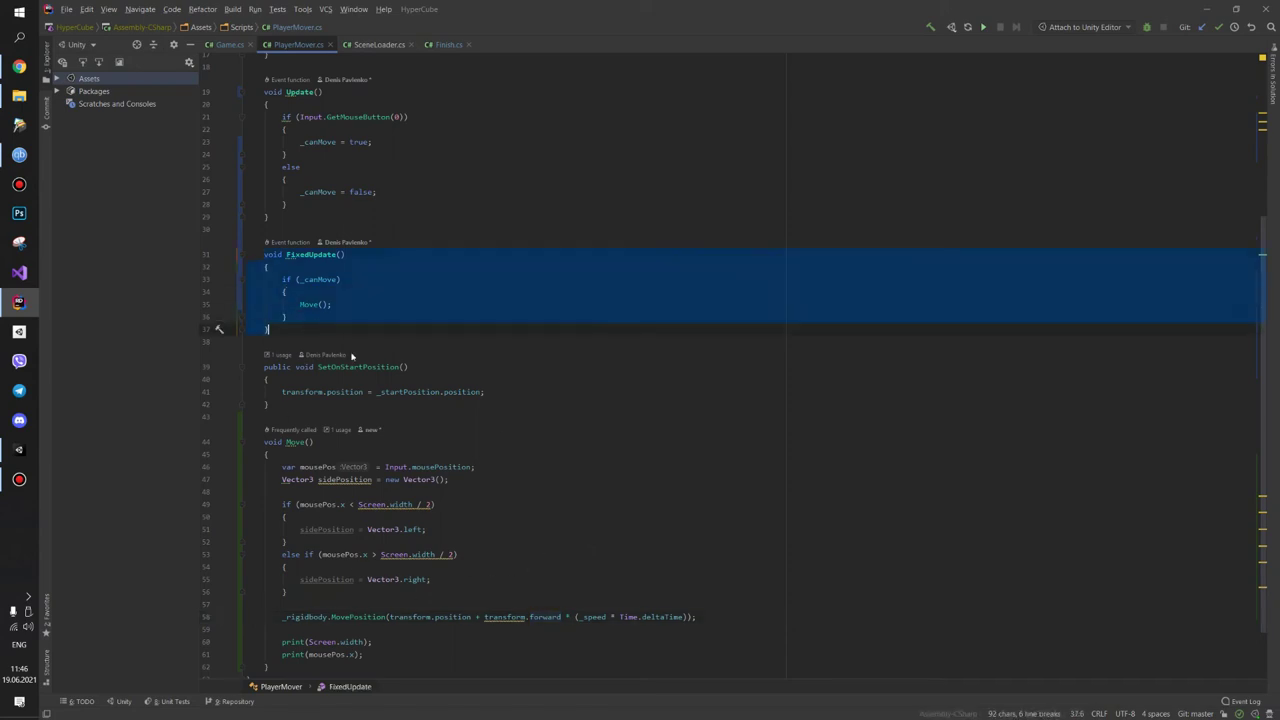
click(648, 617)
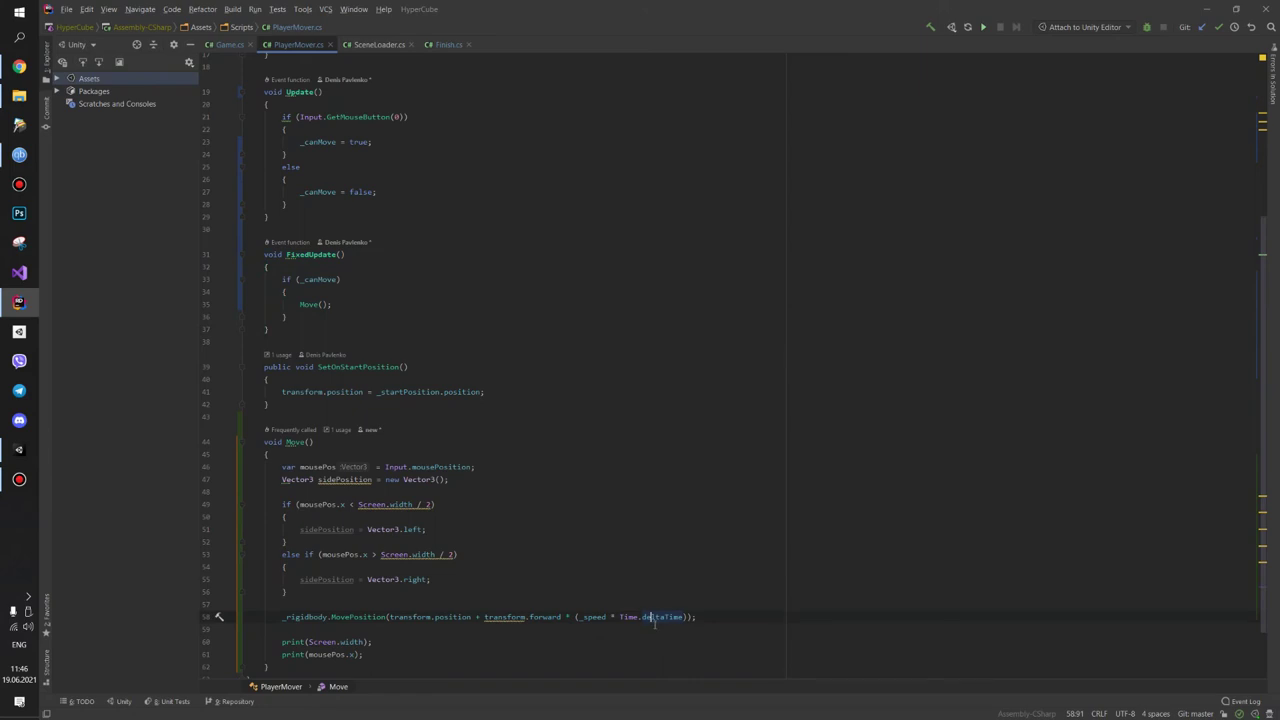
click(594, 616)
double_click(669, 617)
key(BackSpace)
text(fix)
key(Down)
key(Return)
key(ctrl+shift+Left)
text(deltaTime)
key(ctrl+shift+Left)
click(250, 254)
shift+click(268, 329)
scroll(318, 272, up, 3)
click(250, 209)
shift+click(270, 333)
scroll(389, 326, down, 5)
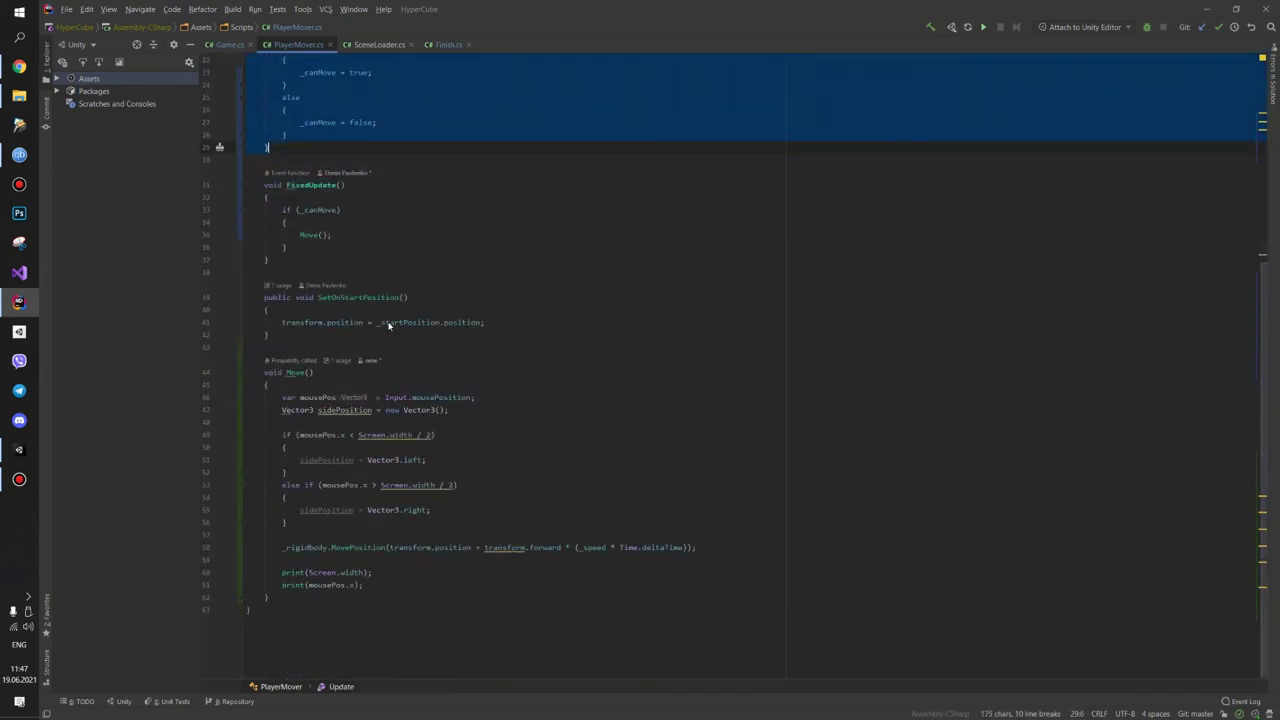
click(430, 460)
click(680, 547)
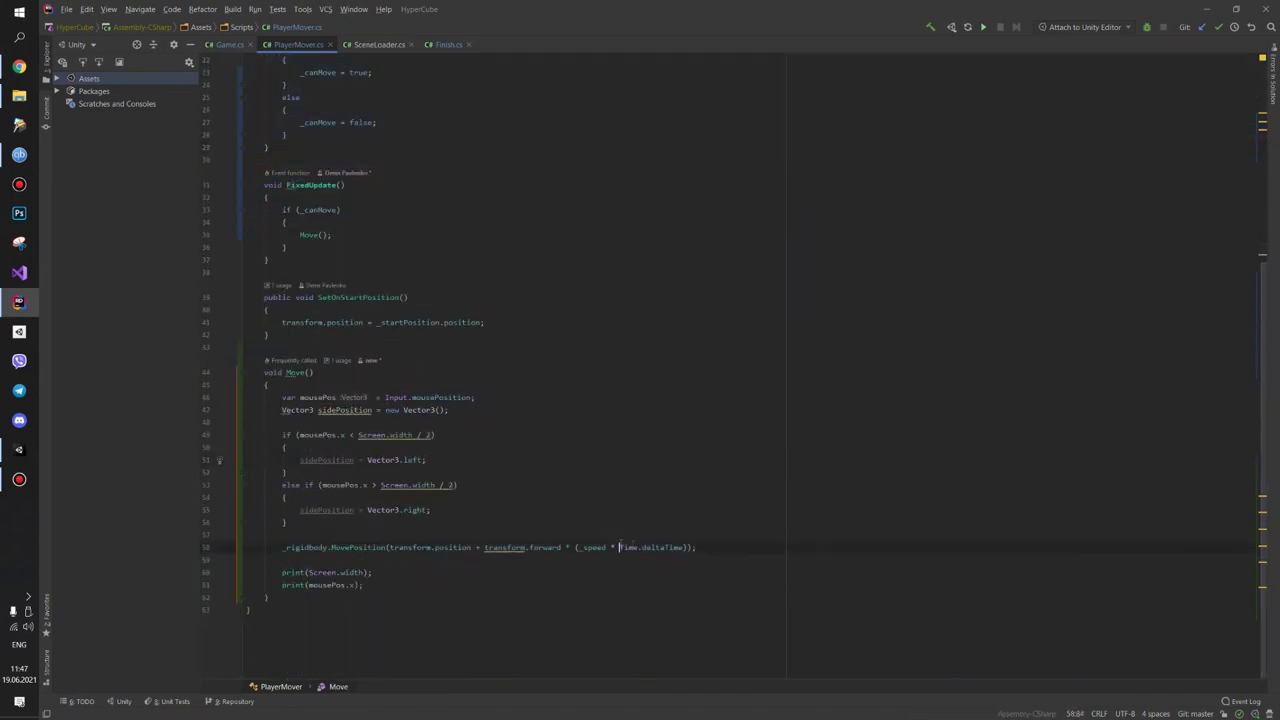
click(740, 527)
scroll(679, 530, up, 3)
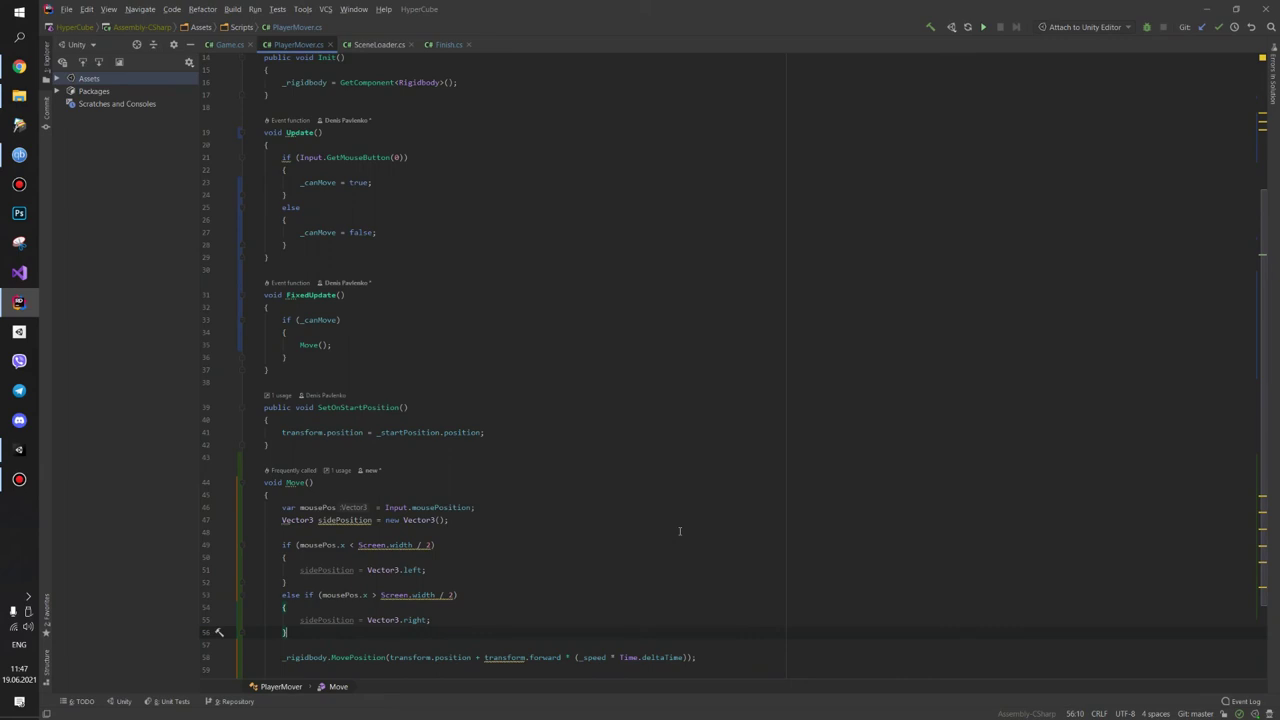
scroll(679, 530, up, 5)
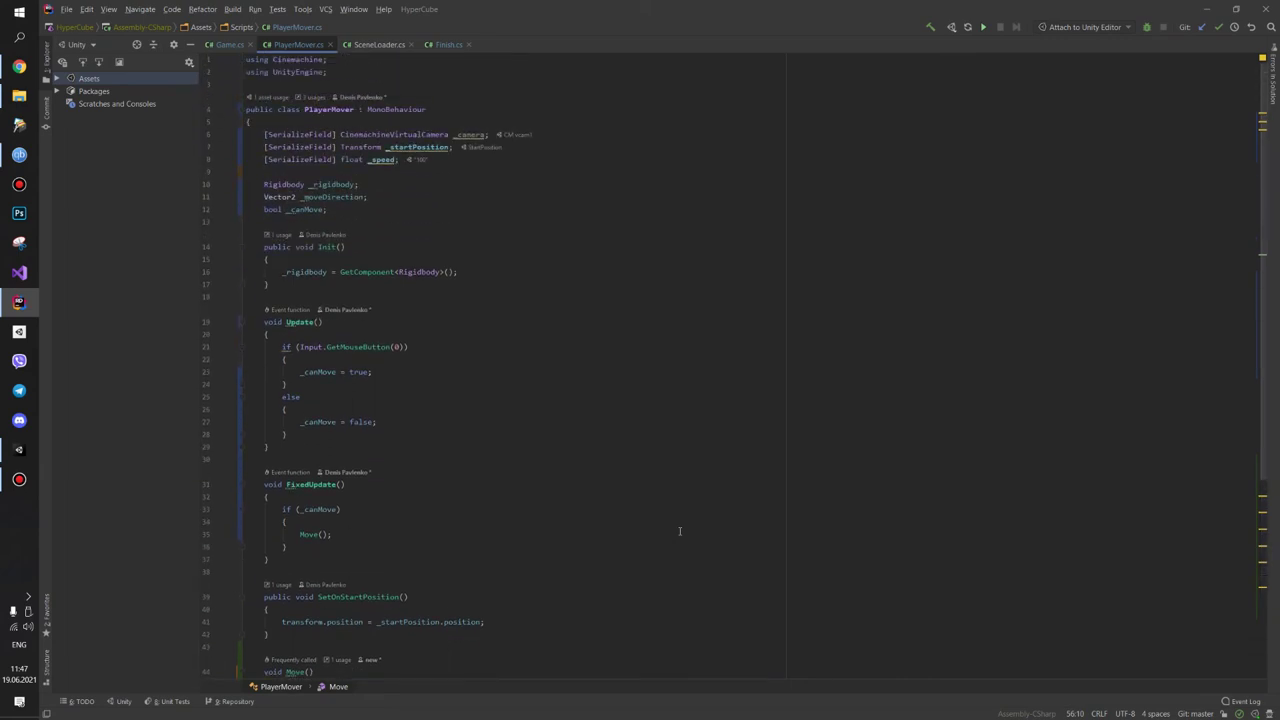